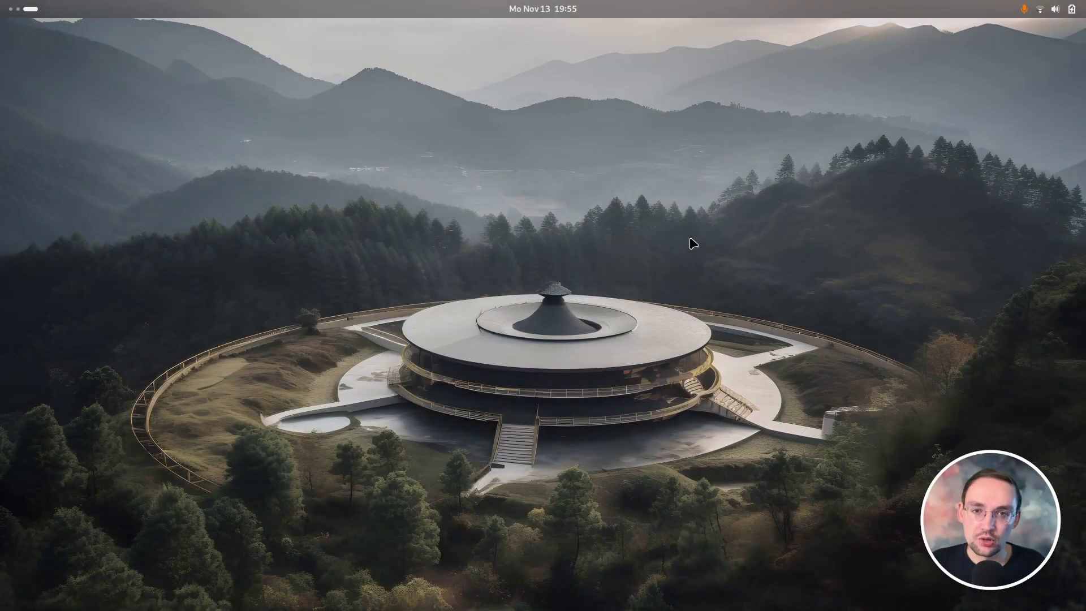
Summon the pie menu three times, browsing the left item's submenu, the settings submenu, then a nested submenu.
key(ctrl+space)
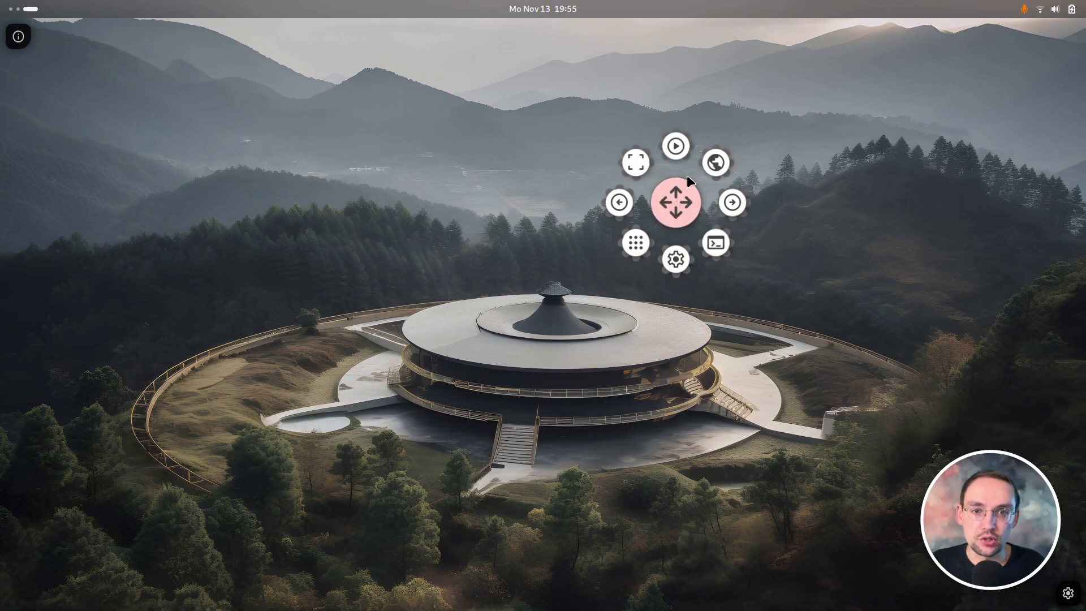
mouse_move(686, 175)
mouse_down()
mouse_move(562, 202)
mouse_move(291, 206)
mouse_move(299, 316)
mouse_move(310, 258)
mouse_move(622, 220)
mouse_up()
key(ctrl+space)
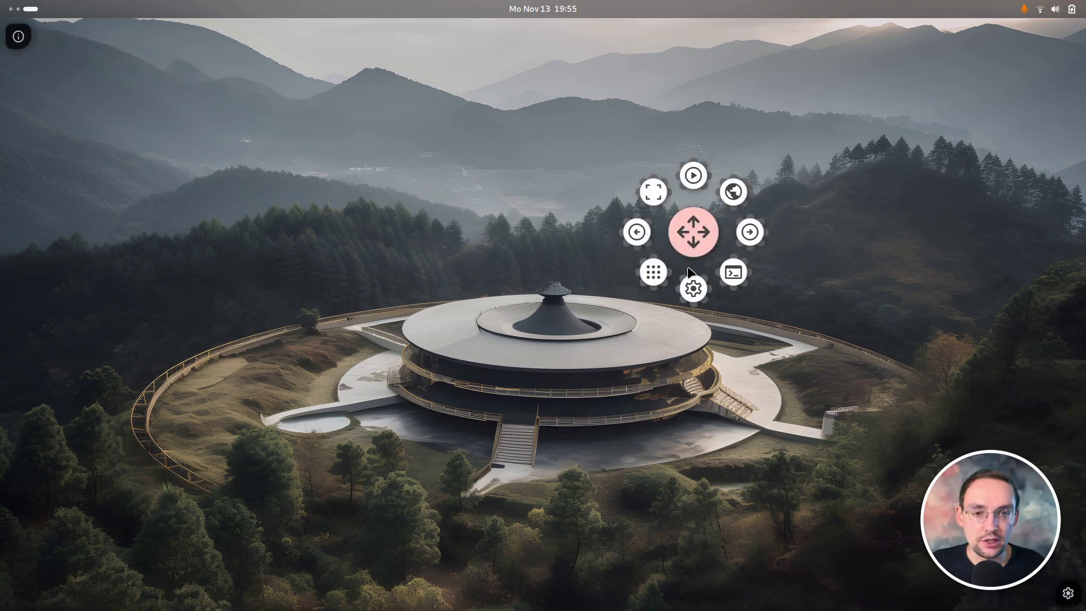
mouse_move(688, 272)
mouse_down()
mouse_move(688, 351)
mouse_move(572, 371)
mouse_move(738, 264)
mouse_move(727, 150)
mouse_move(717, 473)
mouse_move(376, 272)
mouse_move(462, 217)
mouse_up()
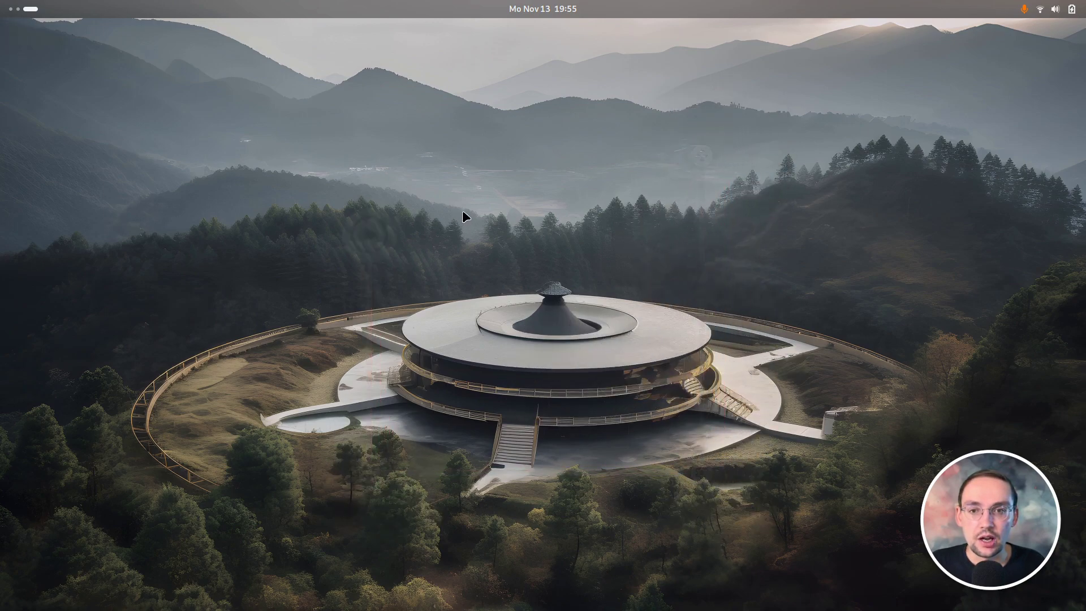
key(ctrl+space)
mouse_move(745, 193)
mouse_down()
mouse_move(346, 182)
mouse_move(601, 401)
mouse_move(720, 386)
mouse_up()
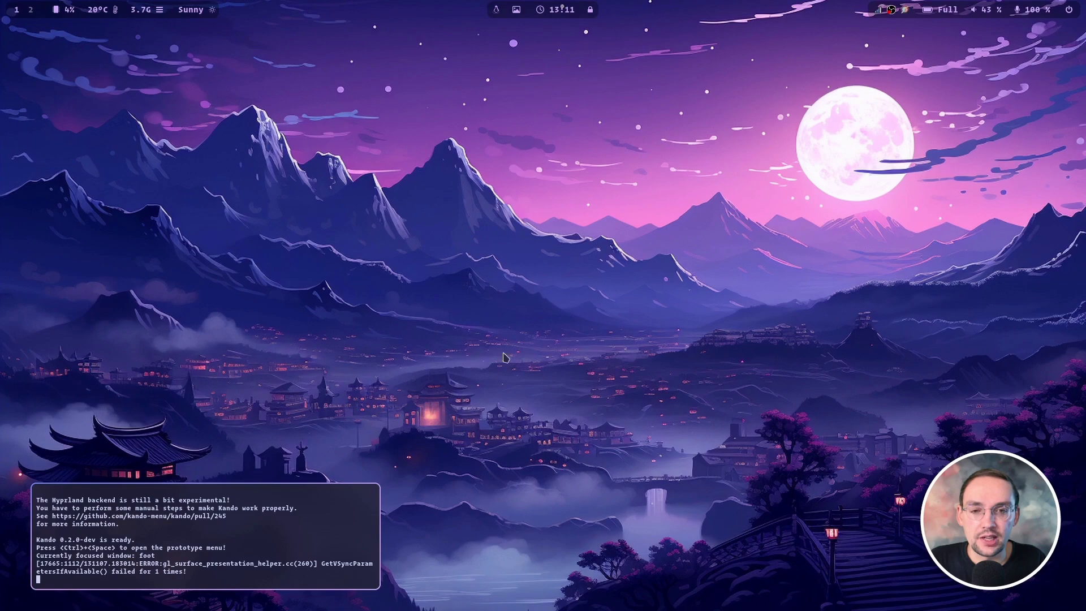
Twice choose the right-hand item inside the left item's bottom submenu, closing the menu and logging the window.
key(ctrl+space)
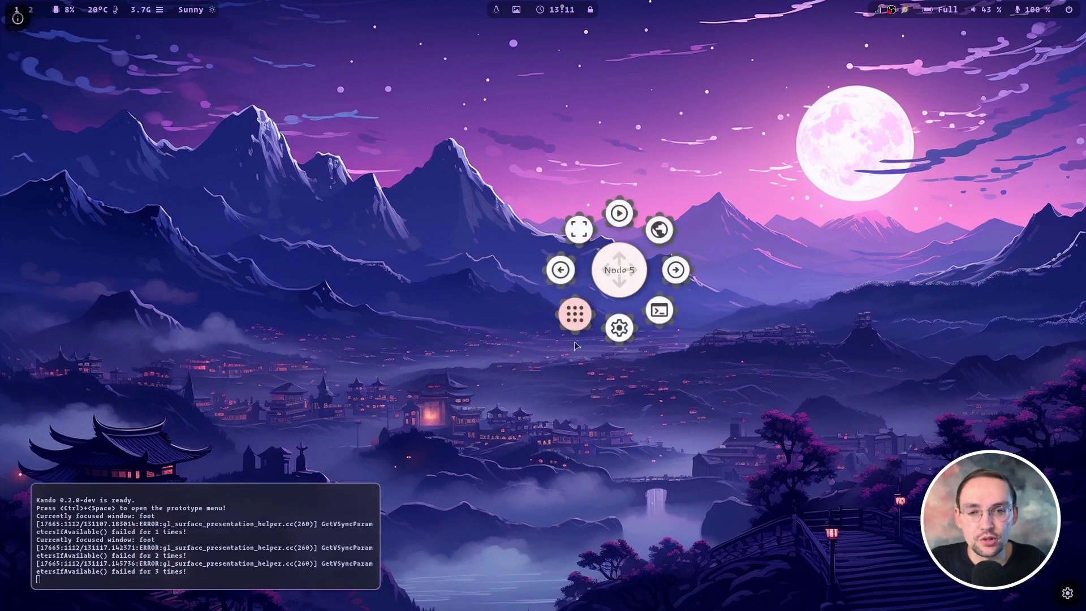
click(387, 266)
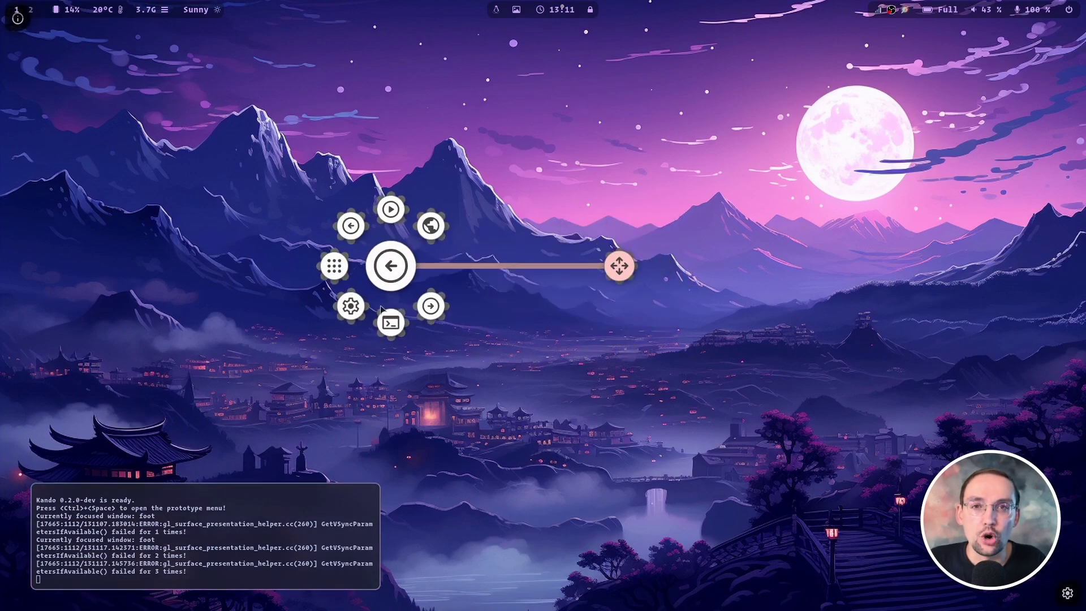
click(383, 368)
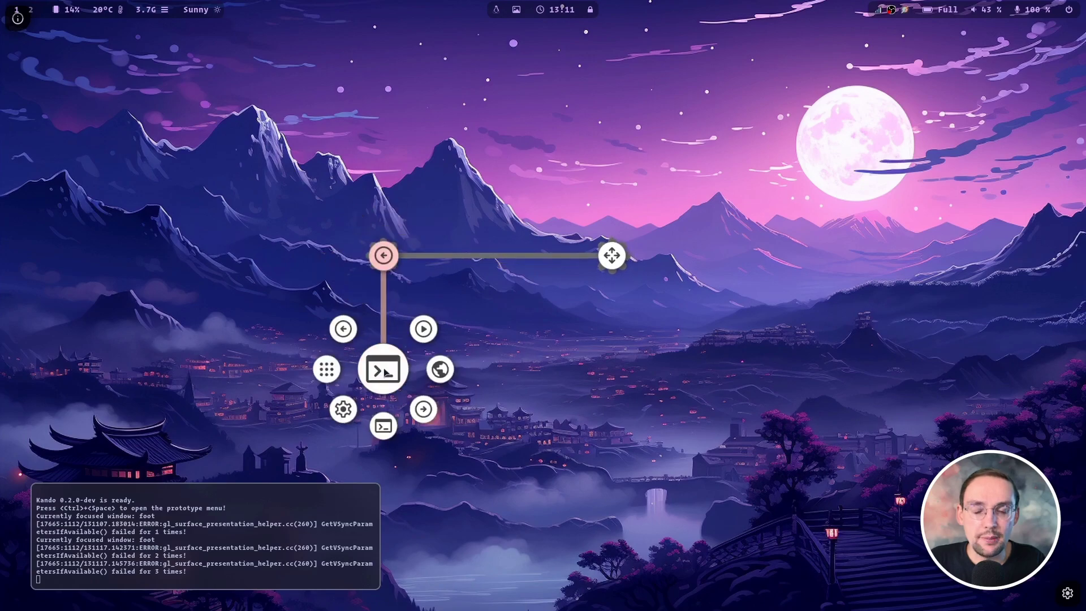
click(637, 383)
key(ctrl+space)
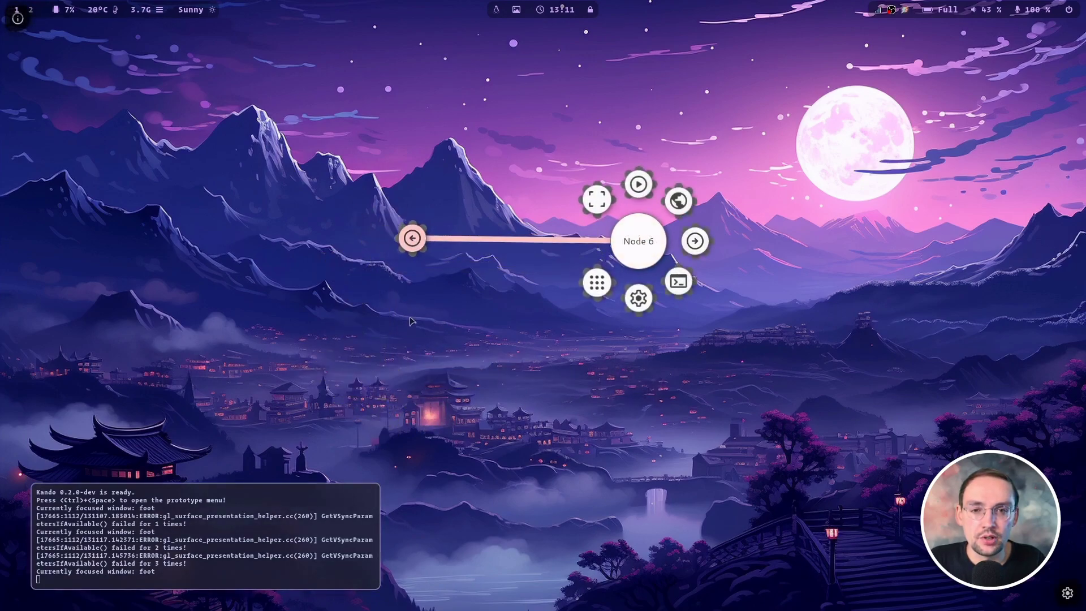
click(412, 235)
click(419, 387)
click(573, 404)
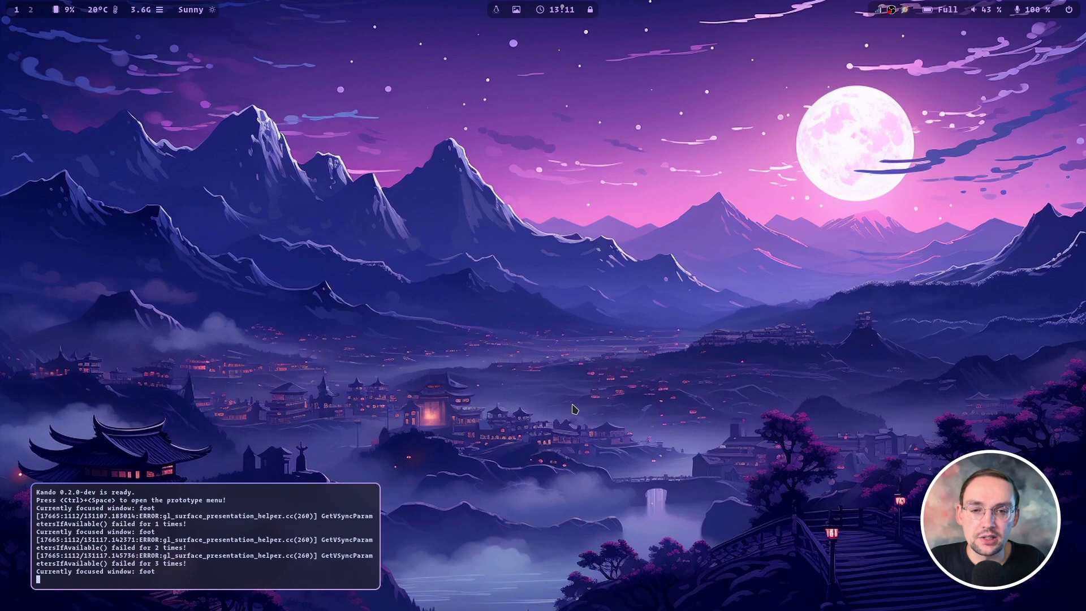
Show the welcome guide sidebar, then expand and collapse the Getting Started section.
key(ctrl+space)
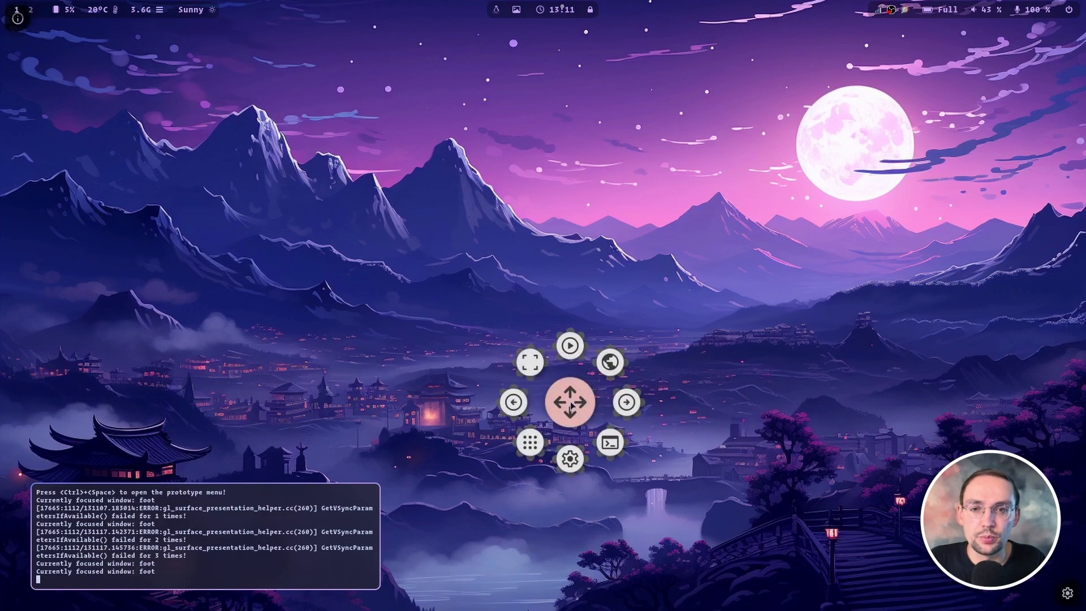
click(20, 25)
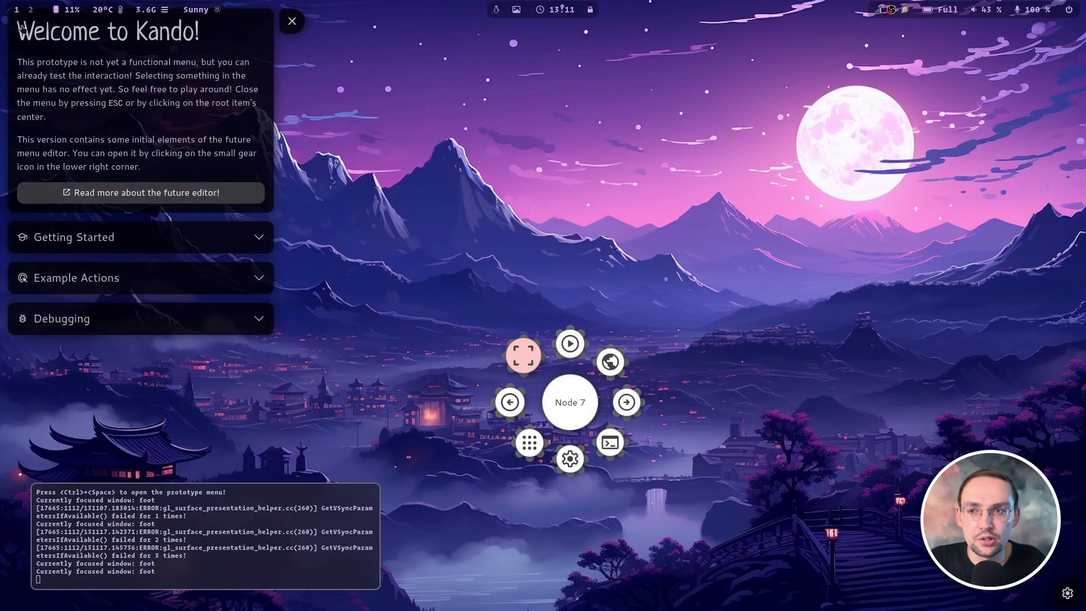
click(125, 237)
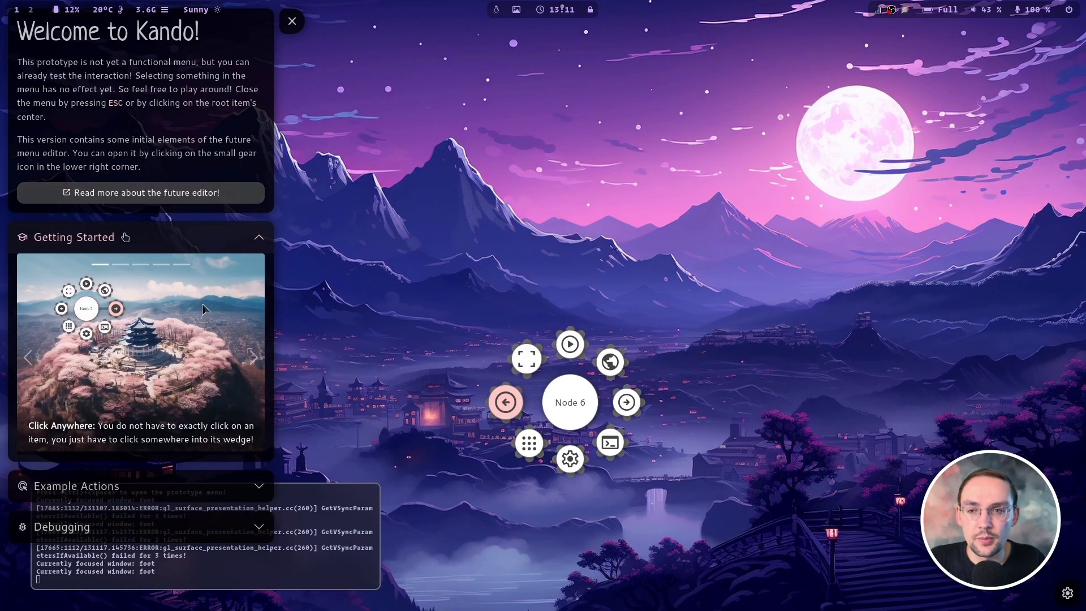
click(125, 237)
Expand Example Actions and run the Alt+Tab window-switching example.
click(128, 277)
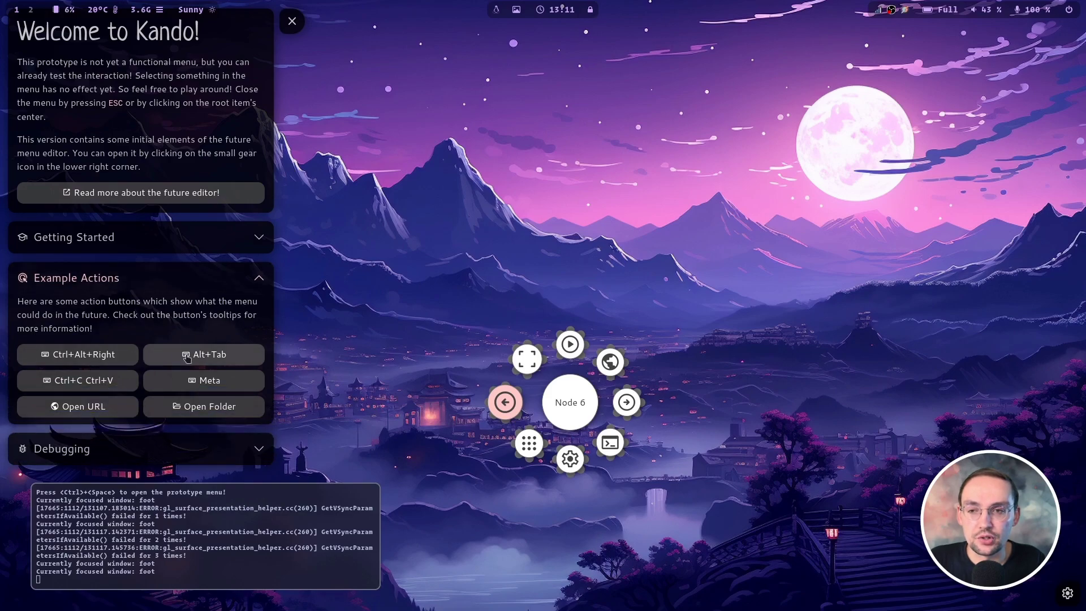
mouse_move(202, 359)
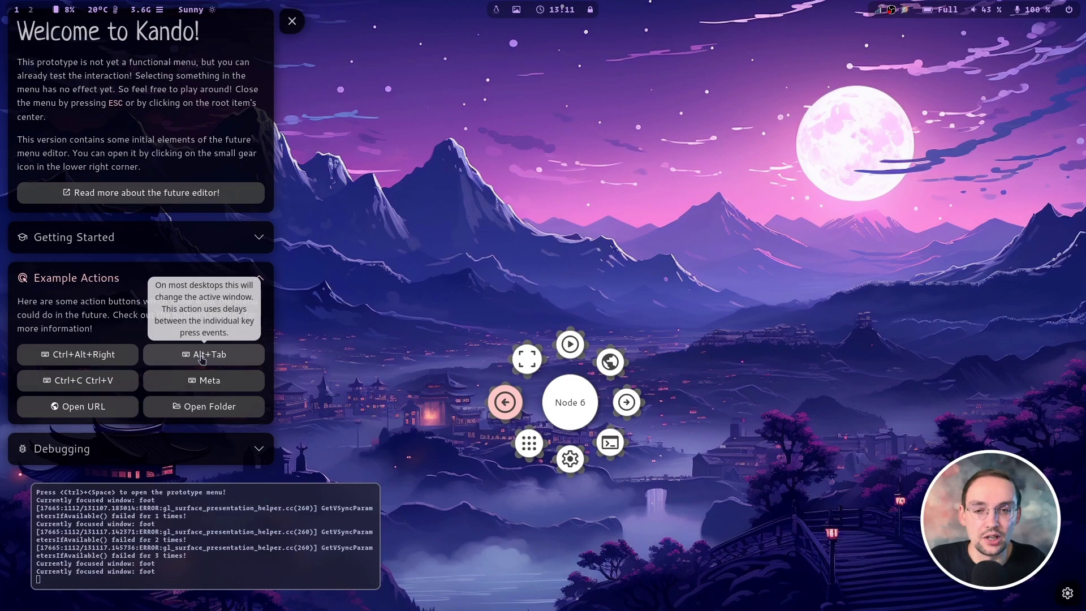
click(202, 356)
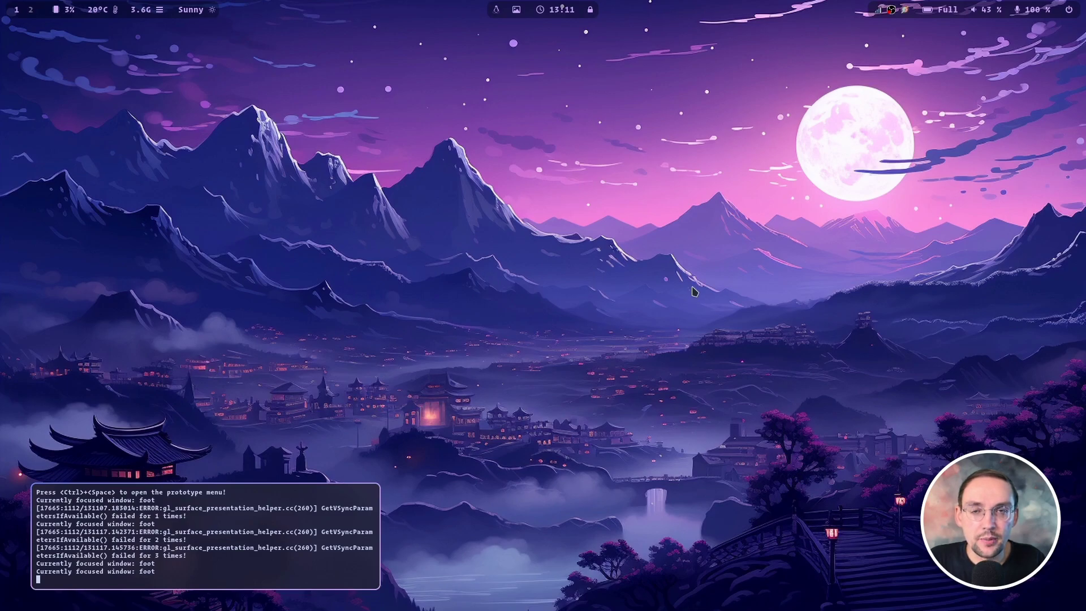
Run the open-folder example action, then close the file manager with Ctrl+W.
key(ctrl+space)
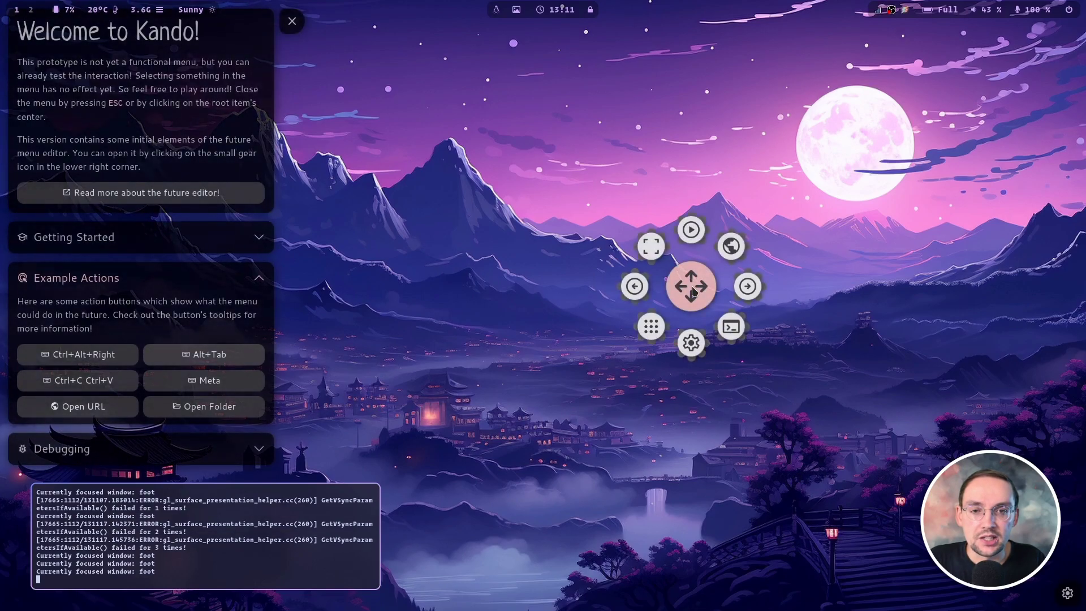
click(243, 404)
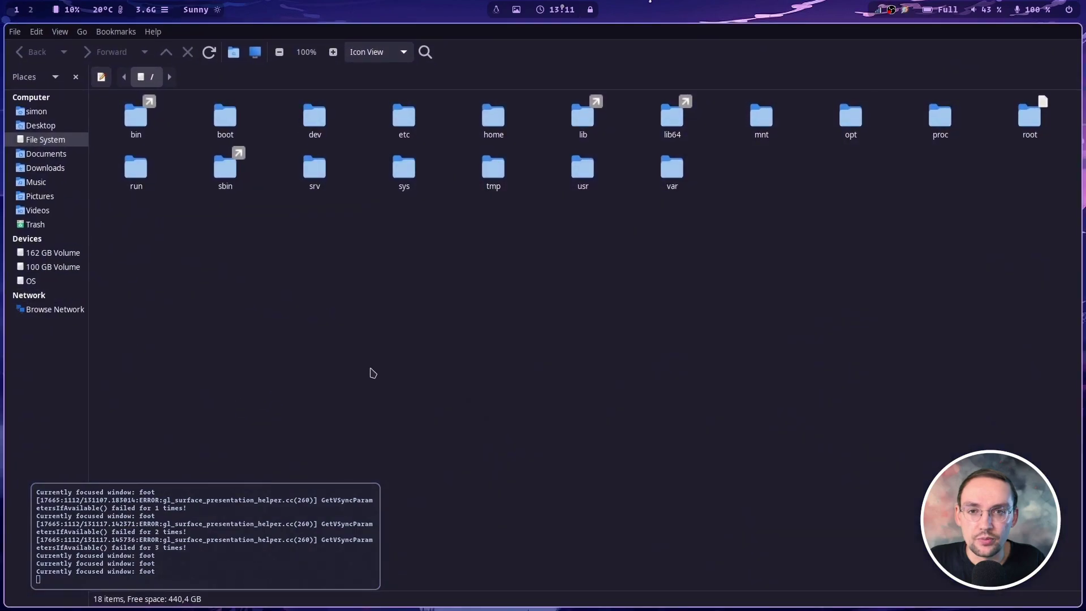
key(ctrl+w)
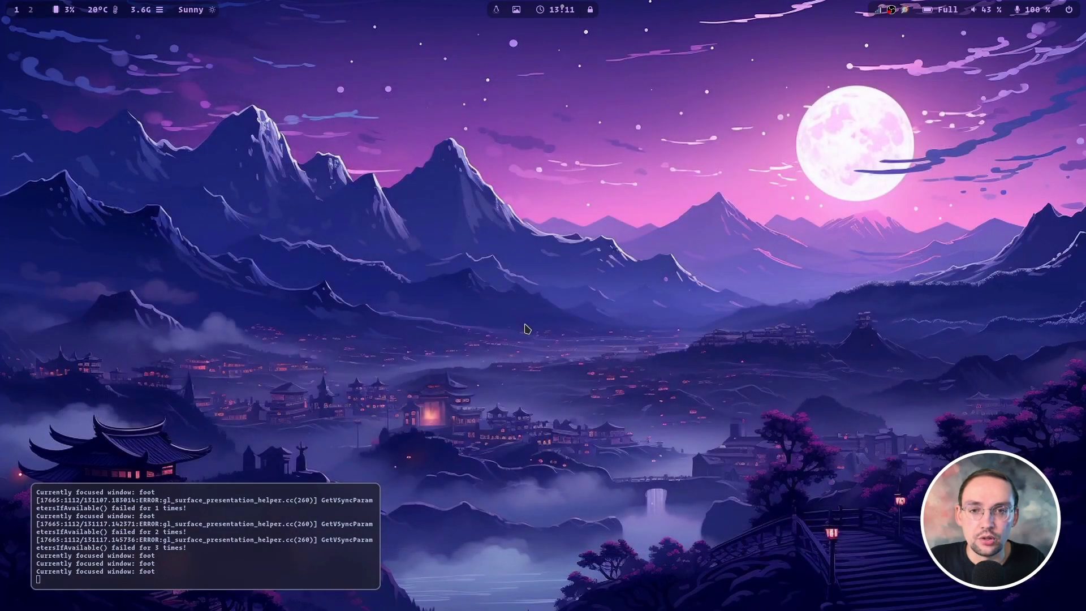
Run the open-URL example, close Firefox, and switch to an empty workspace.
key(ctrl+space)
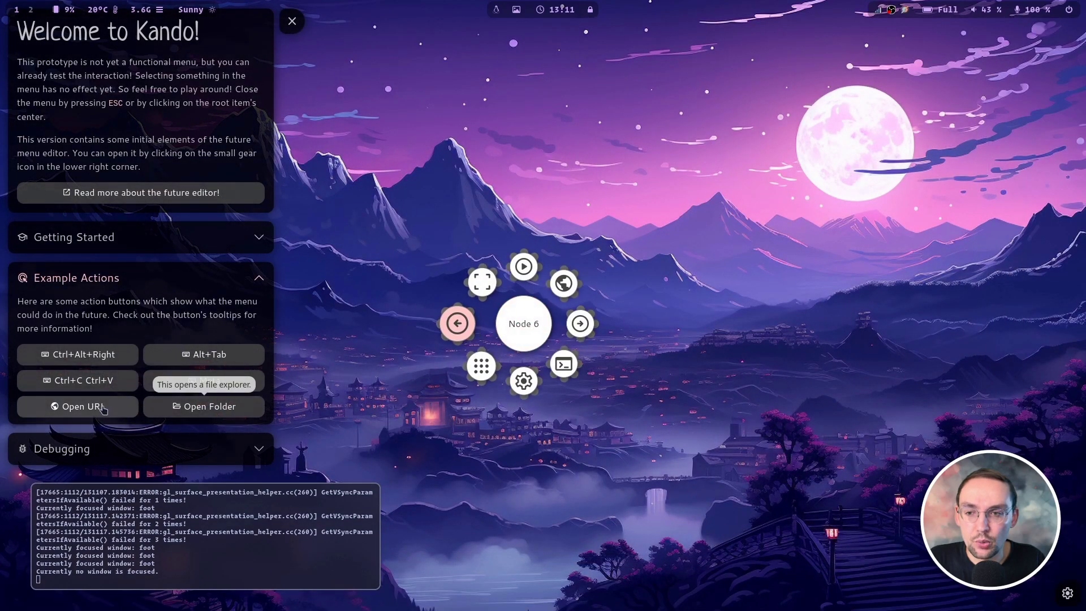
click(450, 322)
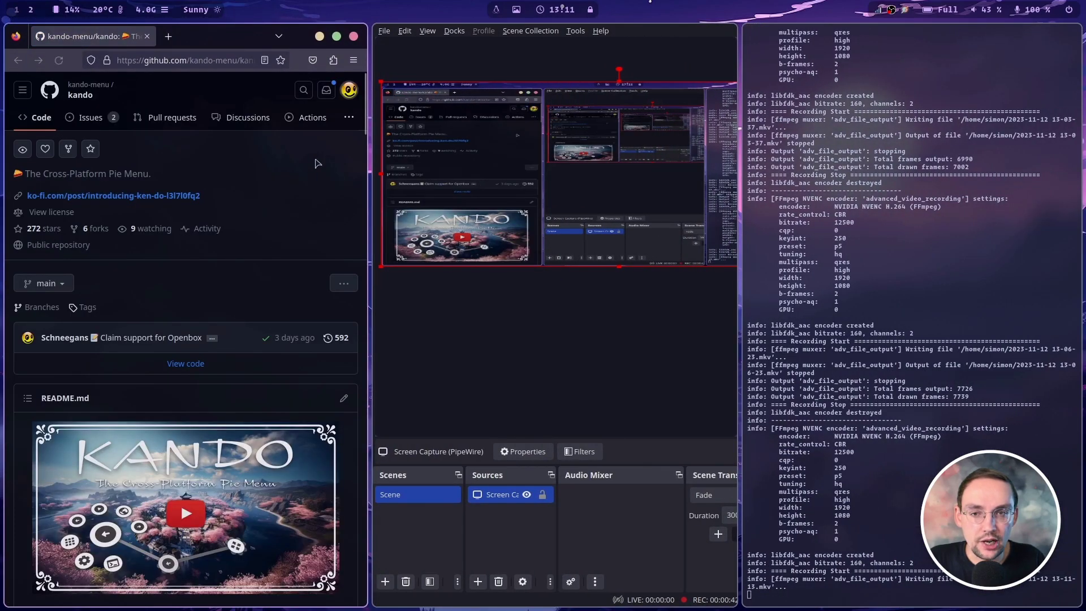
click(354, 37)
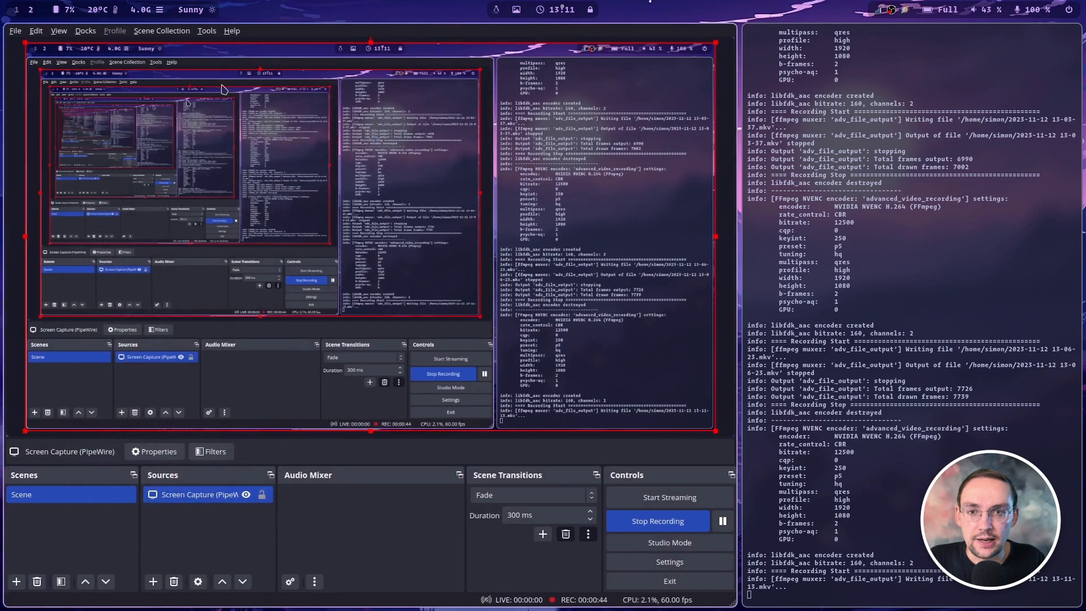
click(19, 10)
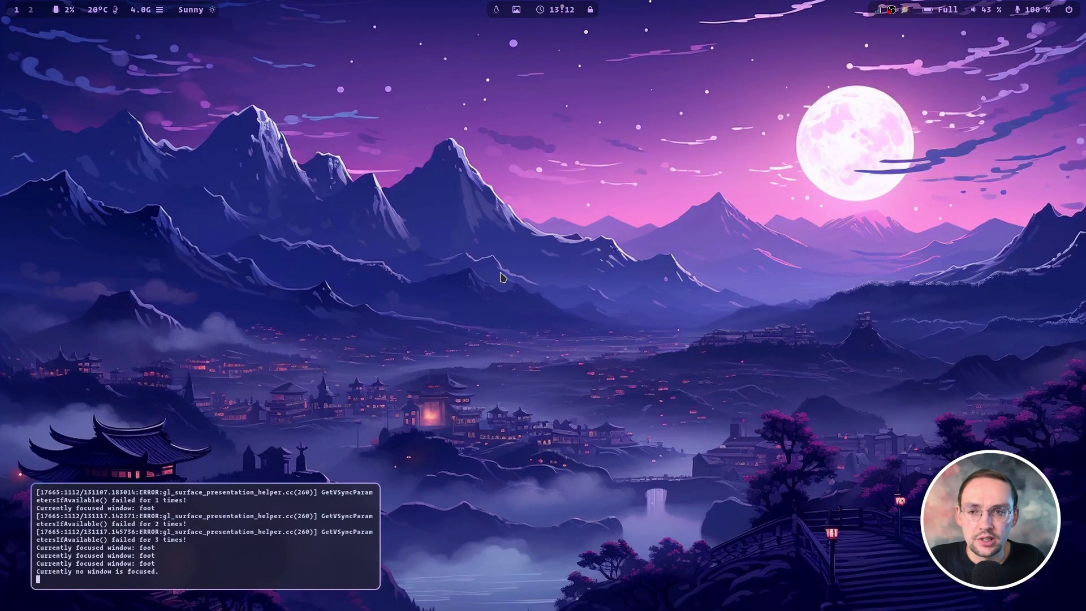
Pick the grid entry in the pie menu to bring up the application launcher.
key(ctrl+space)
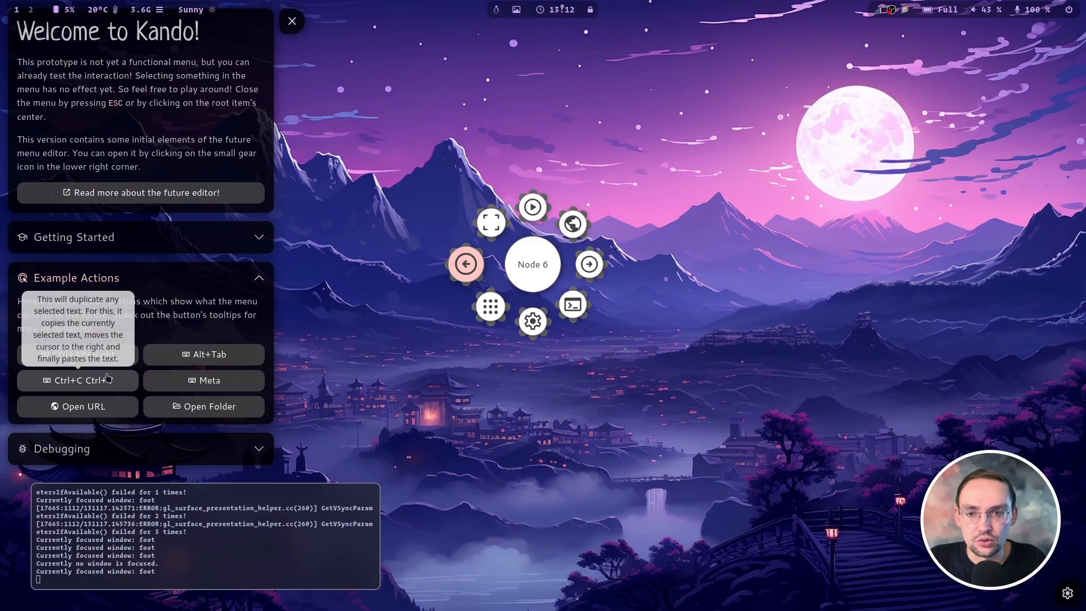
click(490, 306)
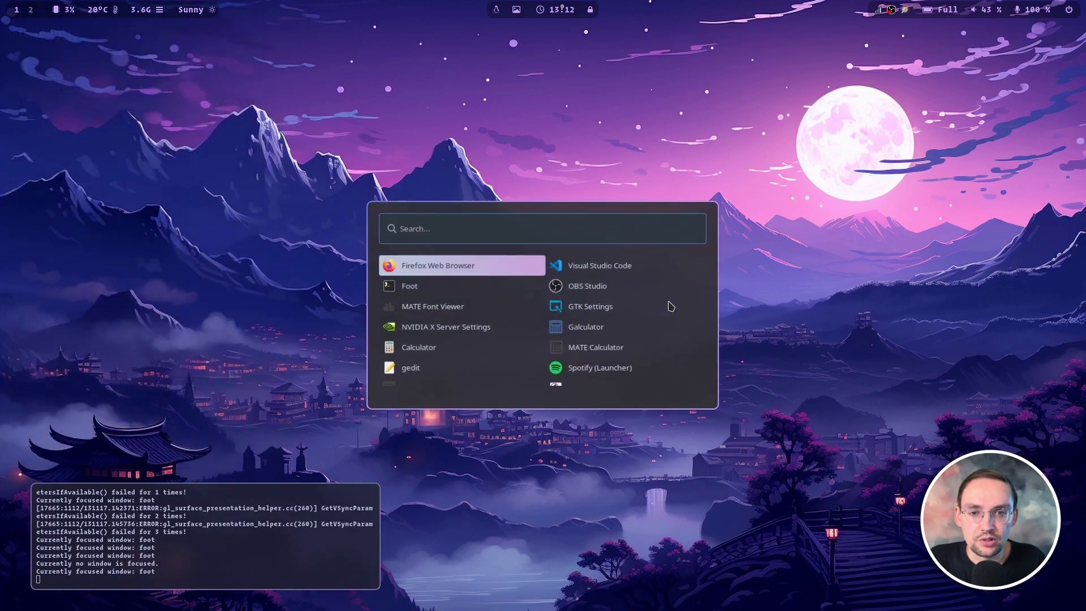
Launch VS Code and duplicate 'position' on line 48 using the Ctrl+C Ctrl+V example action.
click(575, 271)
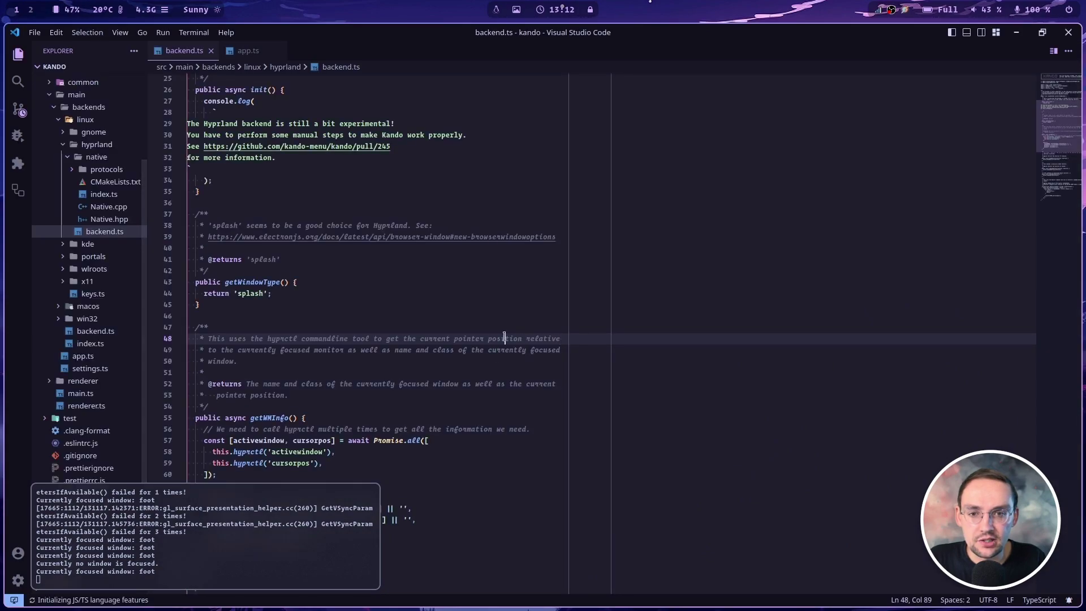
double_click(503, 338)
key(ctrl+c)
key(ctrl+space)
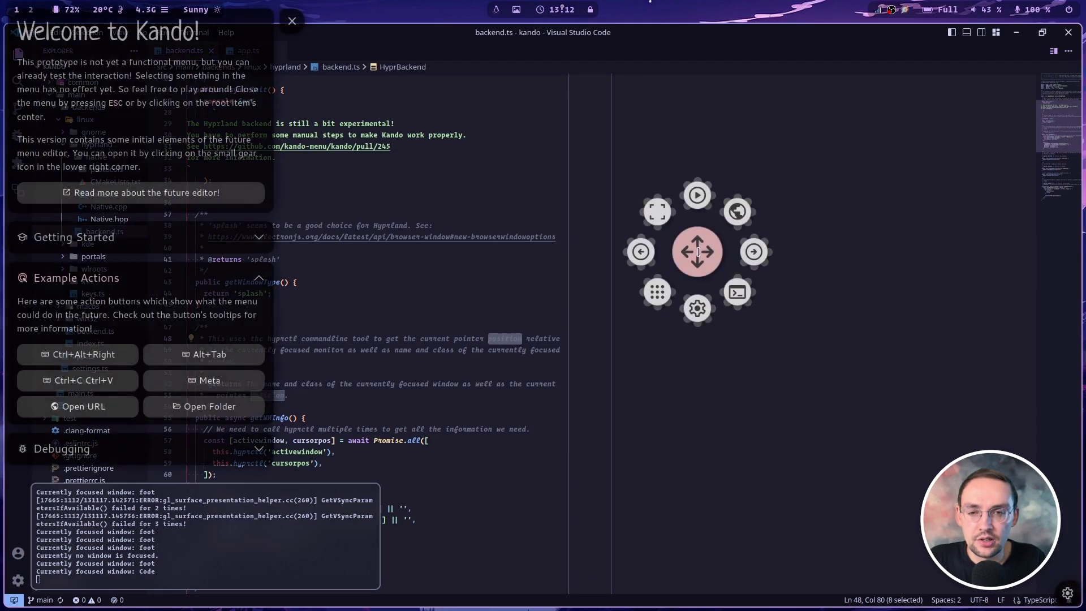
click(100, 382)
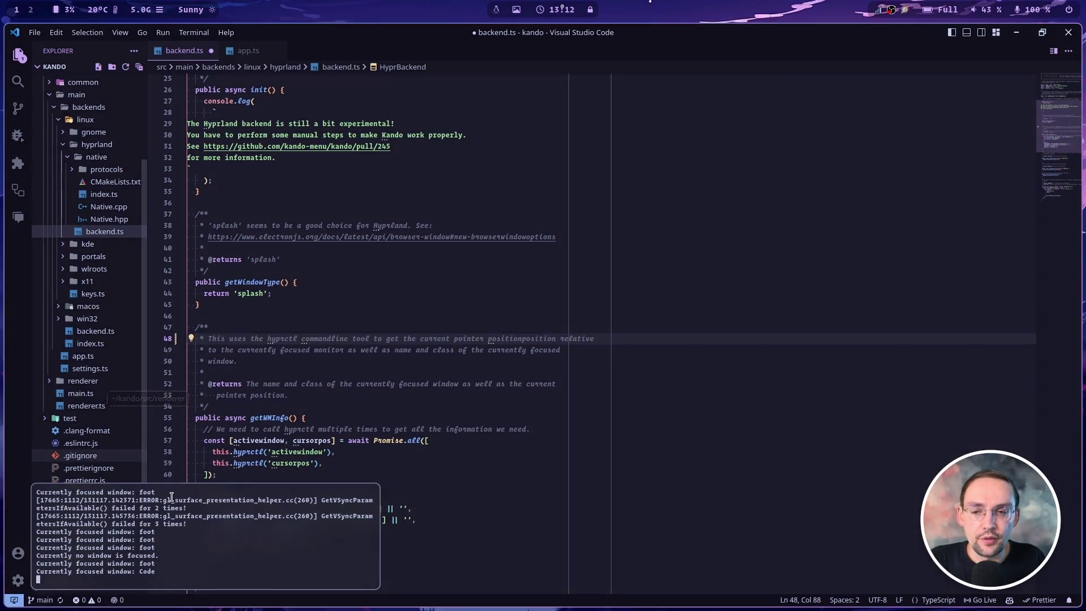
Move the log terminal to the editor's centre, enlarge it, then open and close the pie menu.
drag(228, 528, 547, 272)
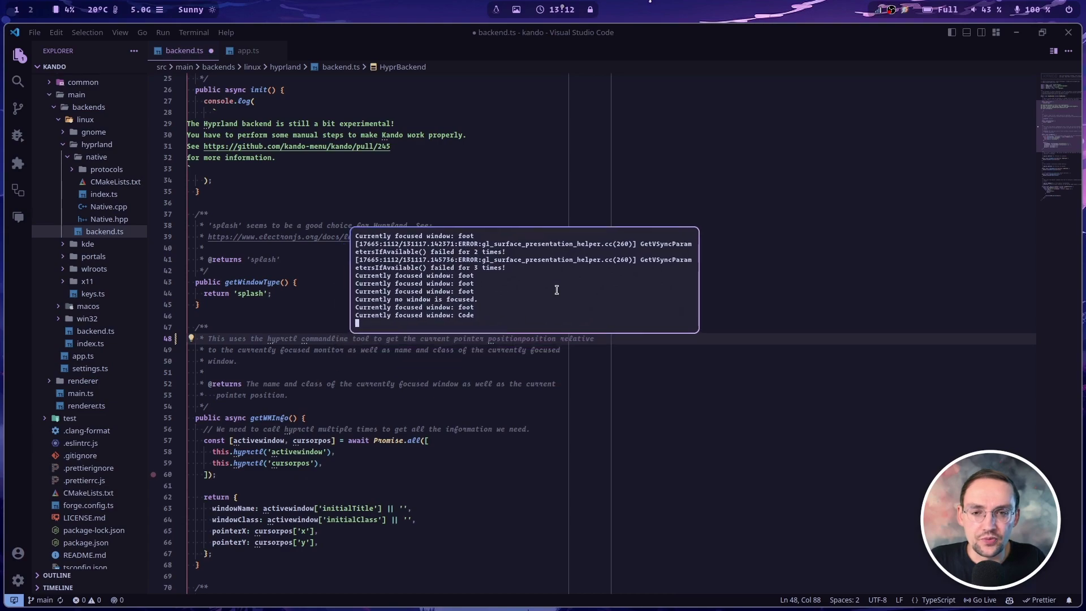
drag(611, 305, 630, 370)
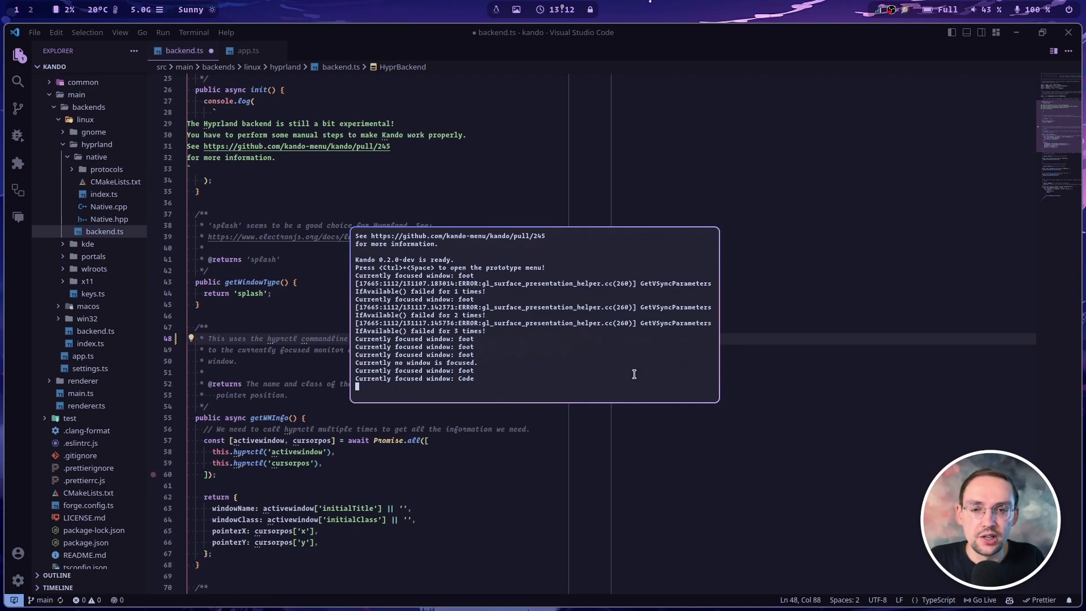
key(ctrl+space)
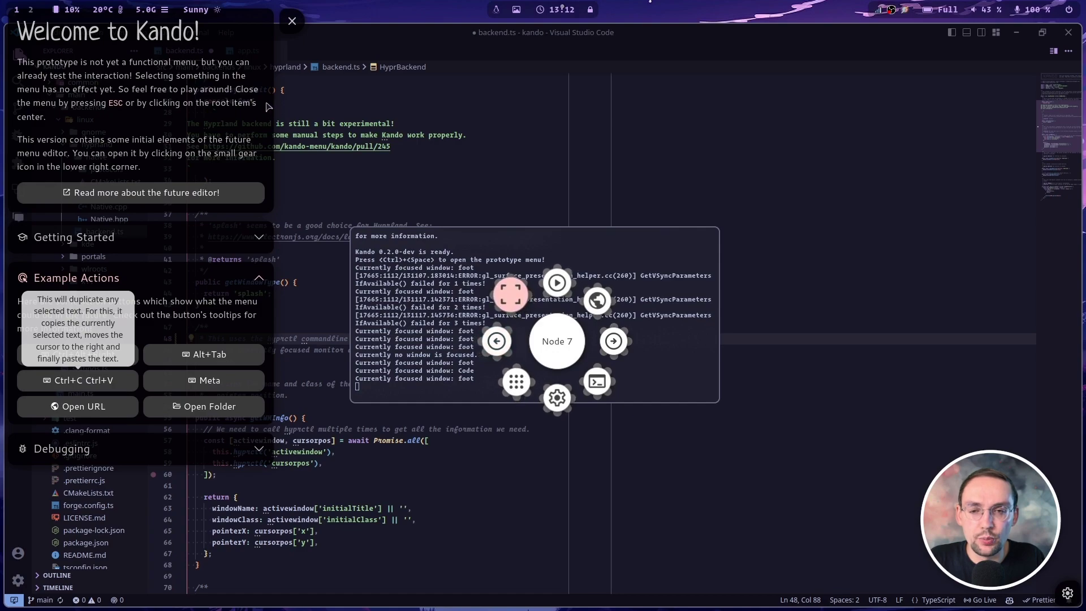
click(557, 341)
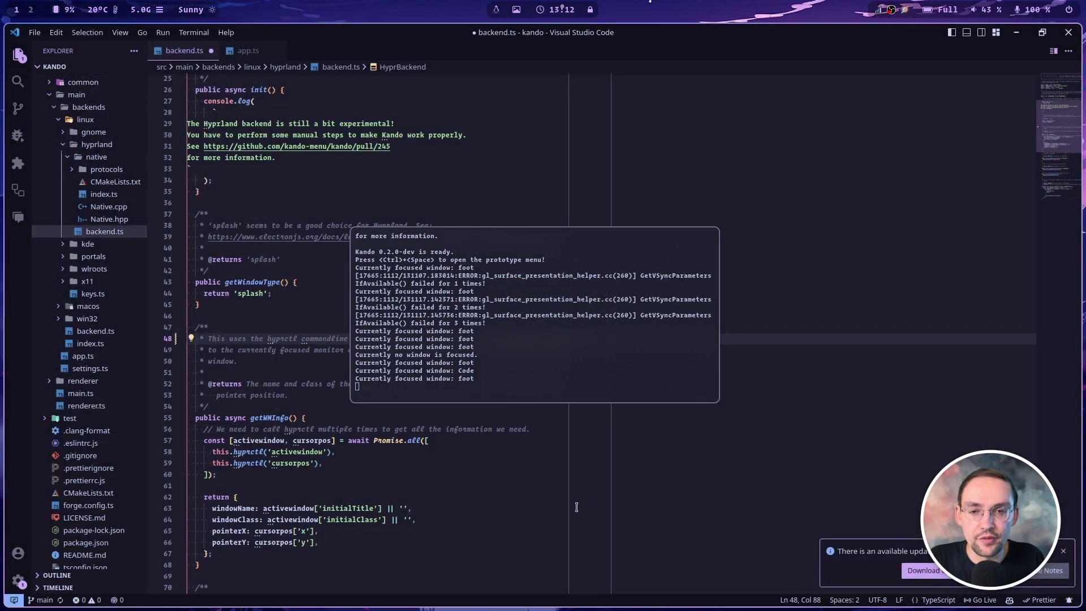
Reopen the pie menu over the editor and terminal, logging Code and foot, leaving it open.
key(ctrl+space)
click(576, 507)
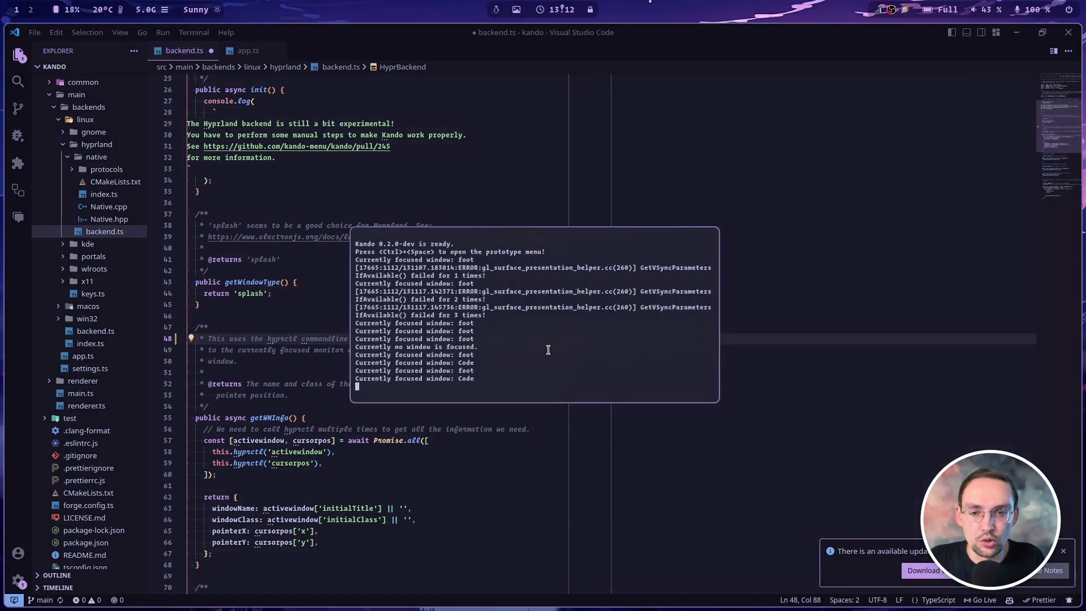
key(ctrl+space)
click(548, 347)
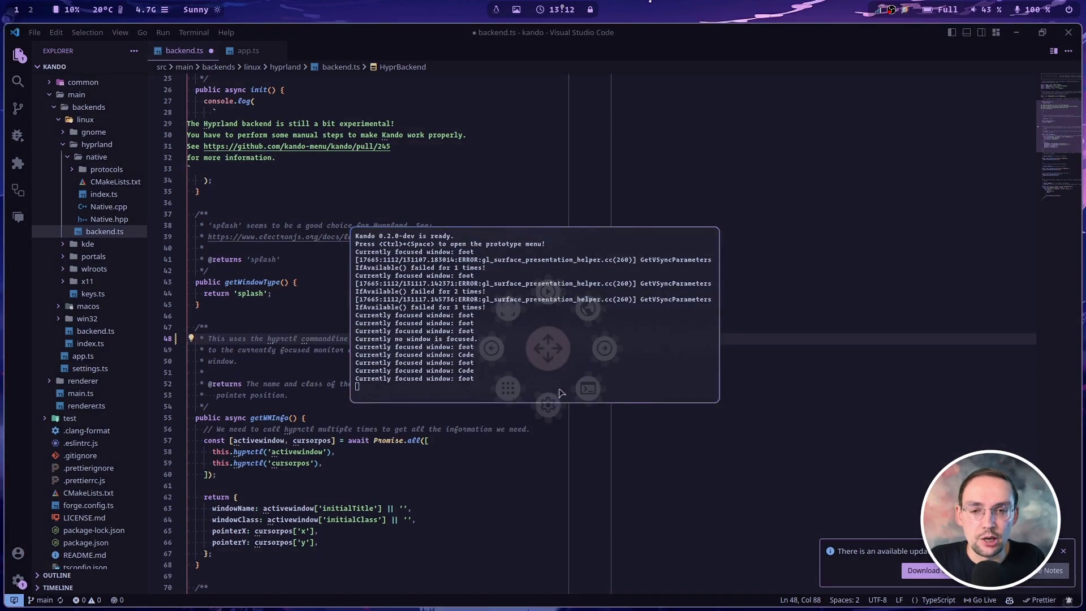
key(ctrl+space)
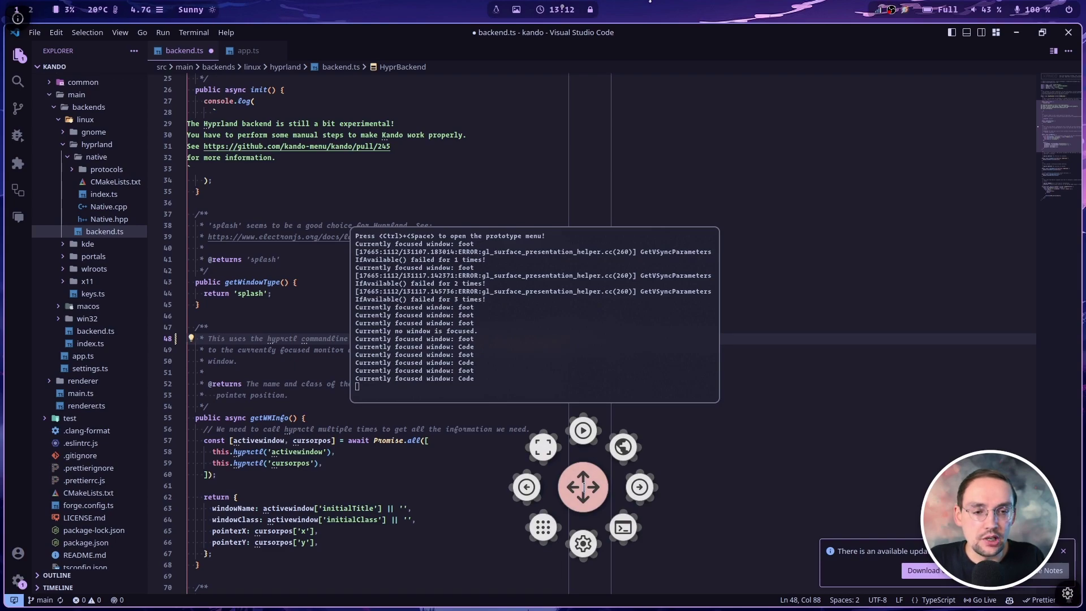
click(1068, 593)
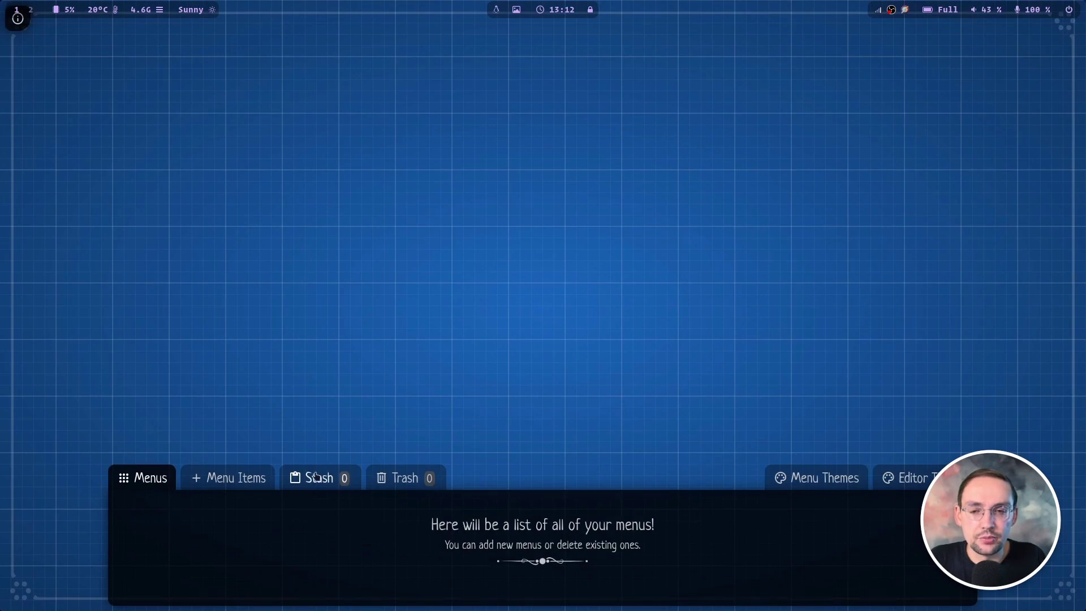
click(234, 476)
click(332, 486)
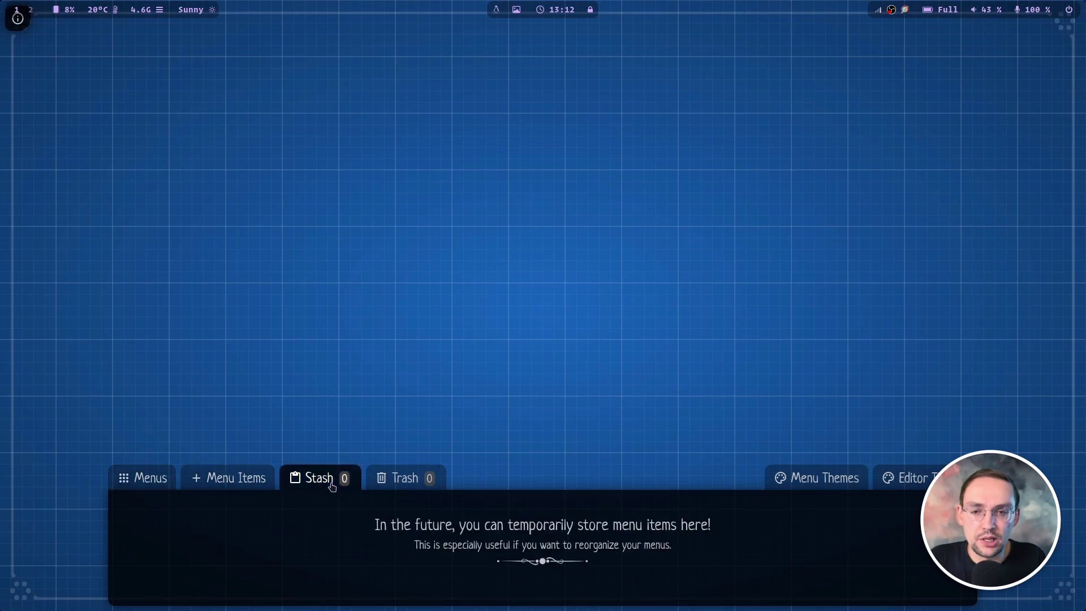
click(832, 480)
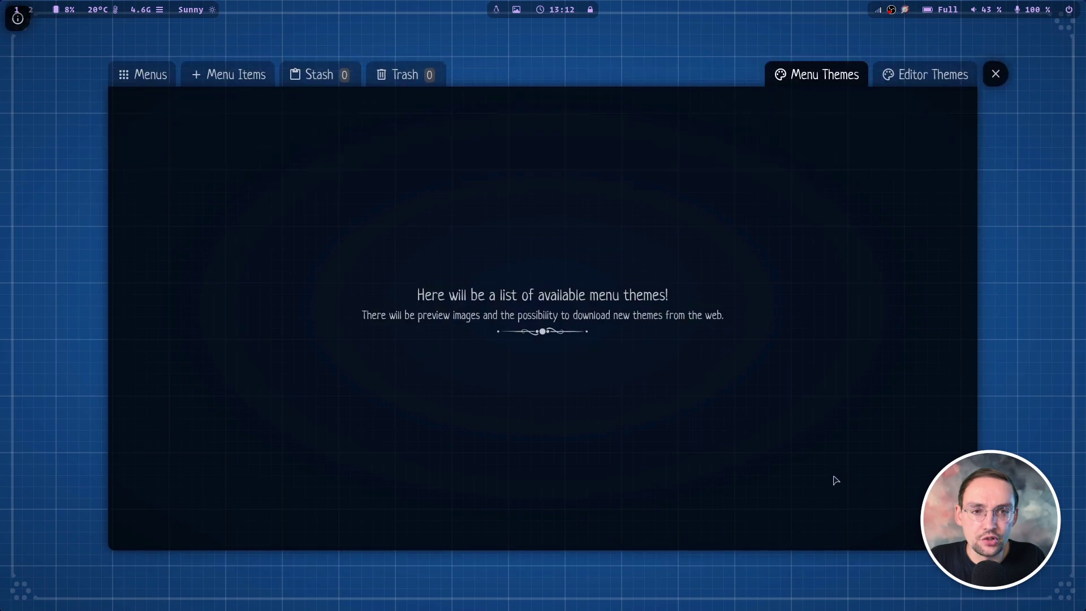
click(913, 79)
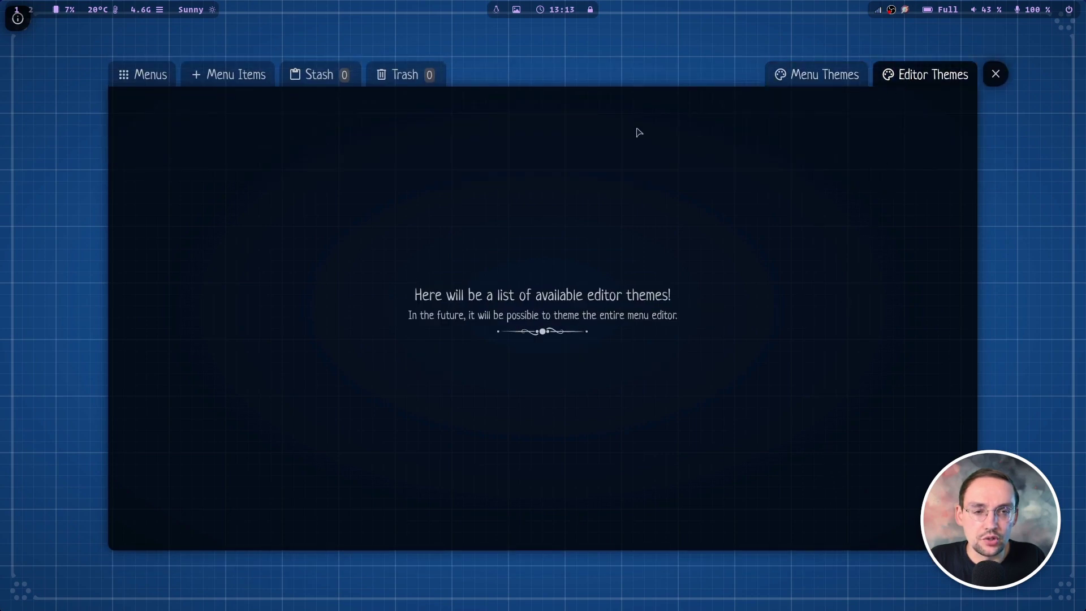
click(411, 83)
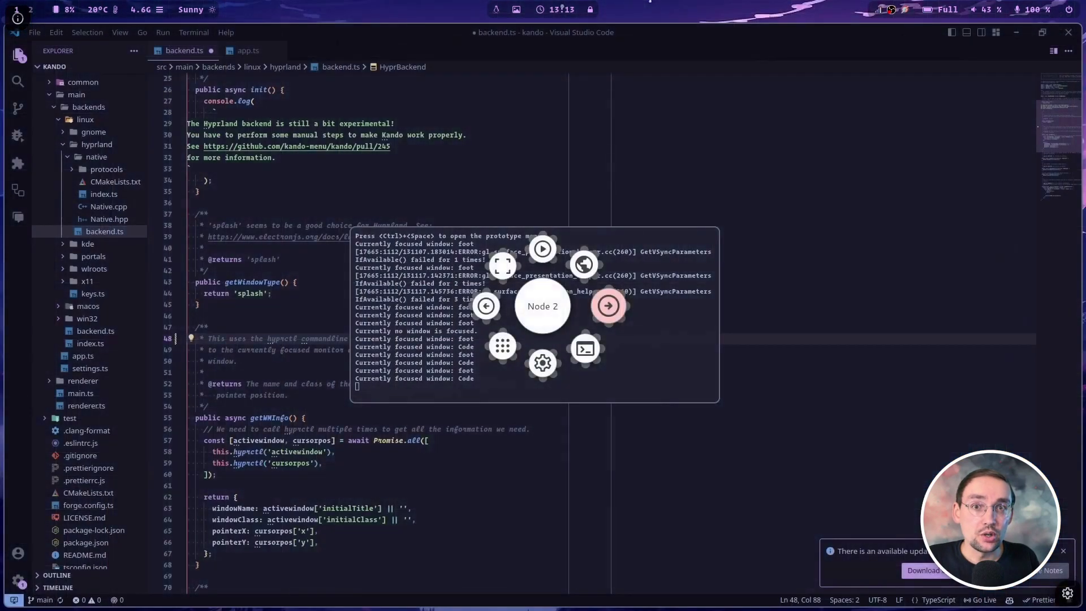
Dismiss the pie menu from its centre, revealing VS Code and the log terminal.
click(548, 310)
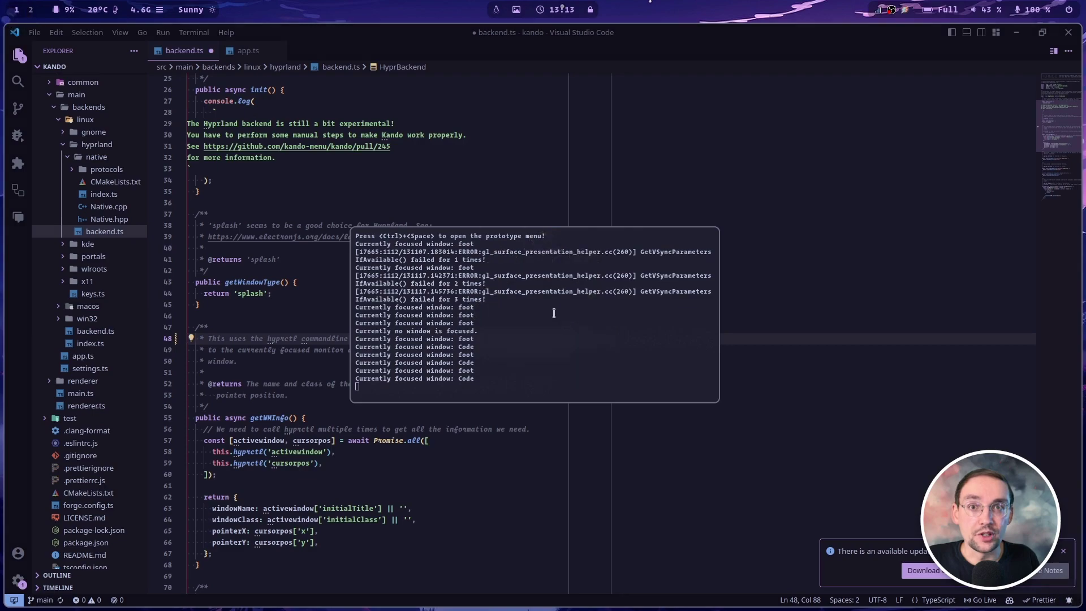